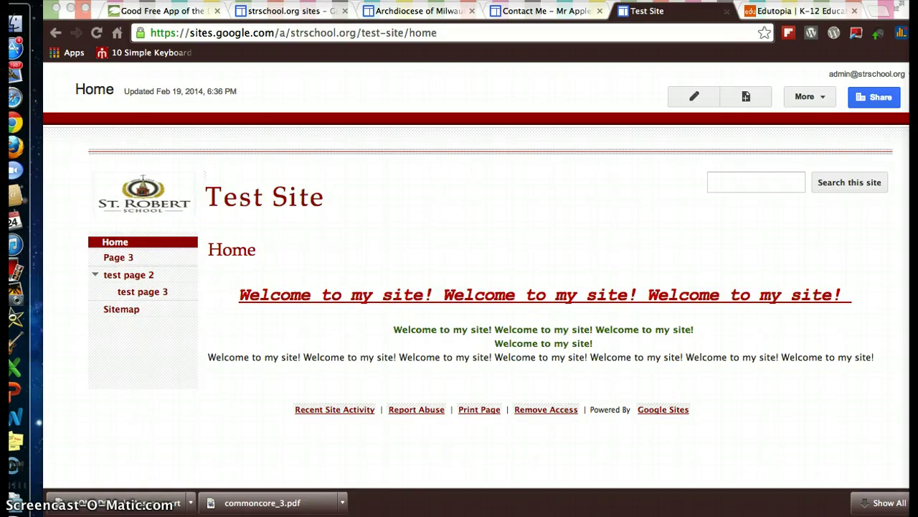
Edit the Home page and replace the last welcome line with 'Click HERE to go to this cool site'
click(596, 260)
click(695, 101)
click(695, 97)
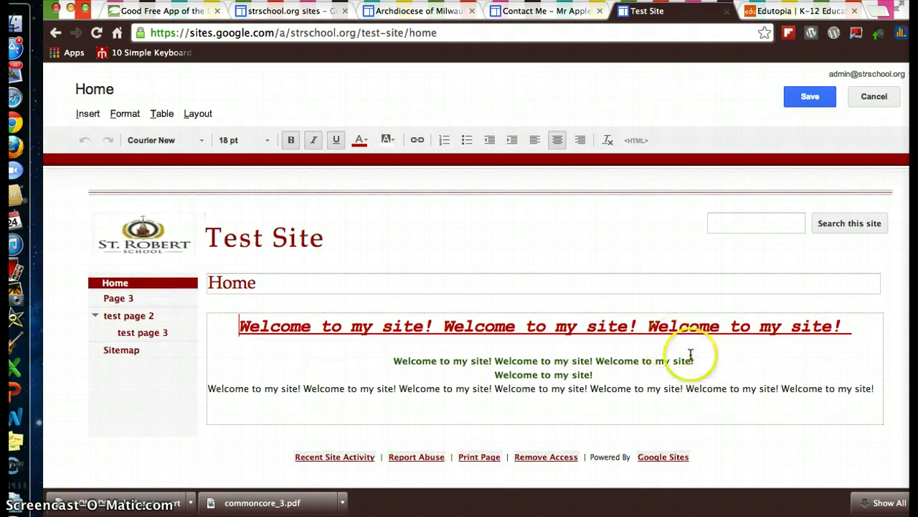
drag(874, 388, 203, 391)
key(BackSpace)
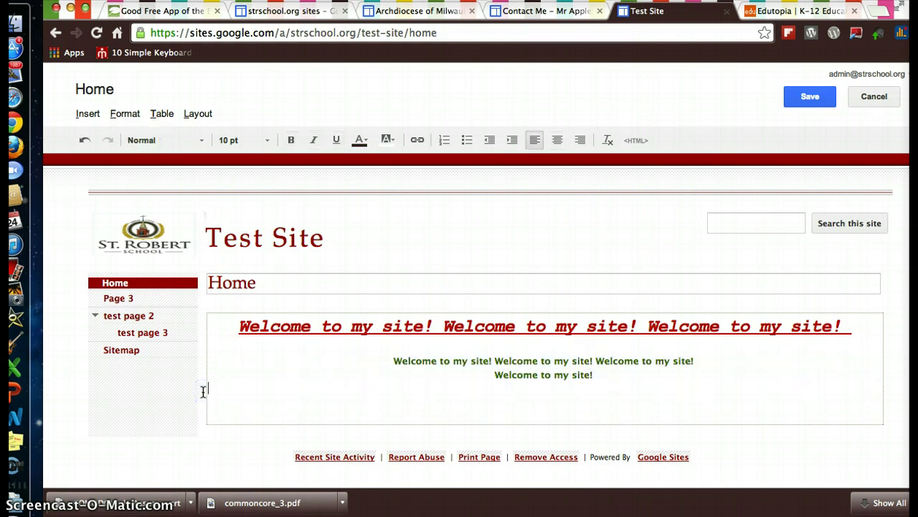
text(Click HERE to go to this cool site!)
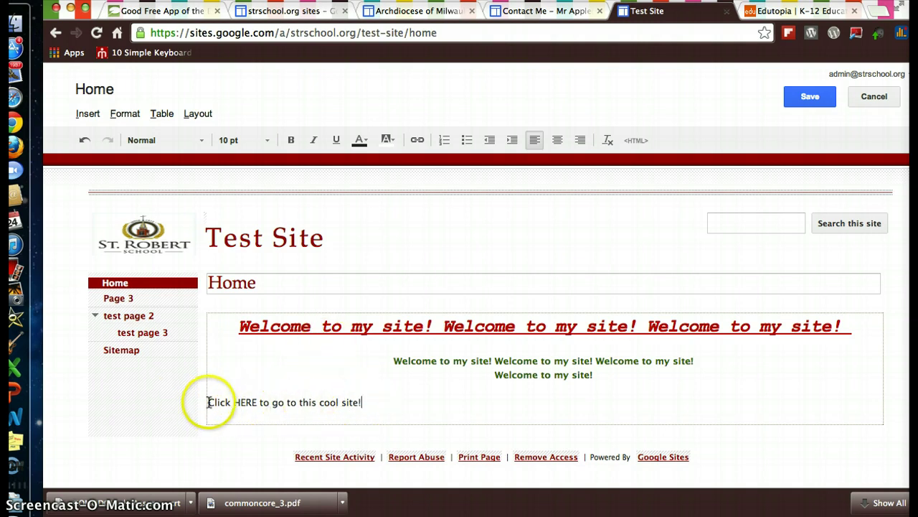
Centre the Click HERE line and set its font size to 18 pt
click(208, 402)
click(556, 140)
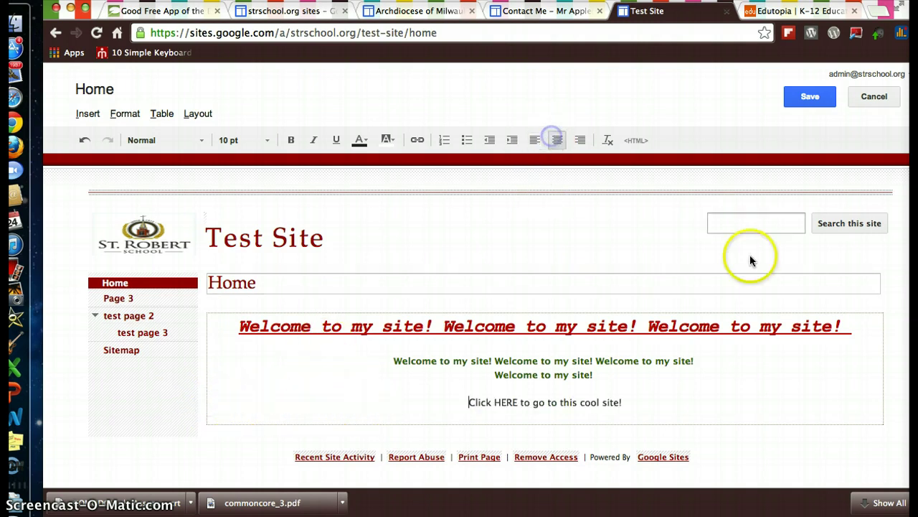
drag(623, 402, 468, 402)
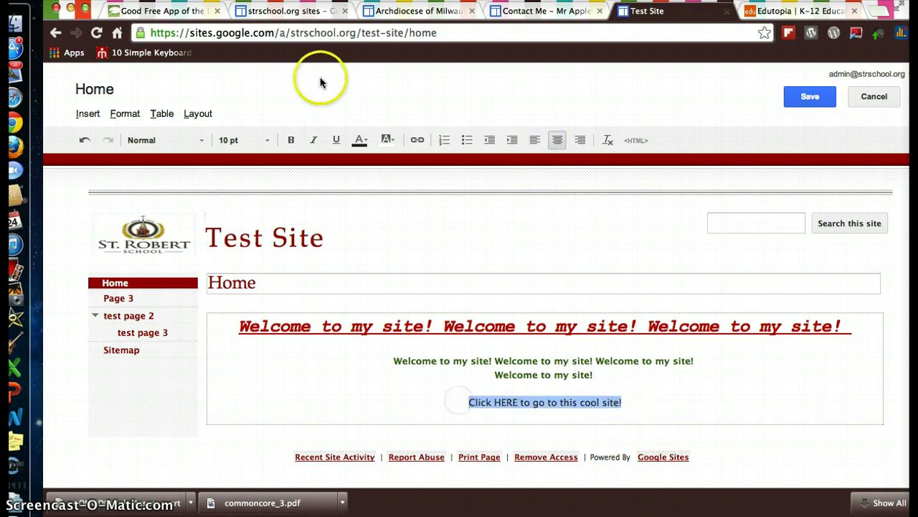
click(261, 140)
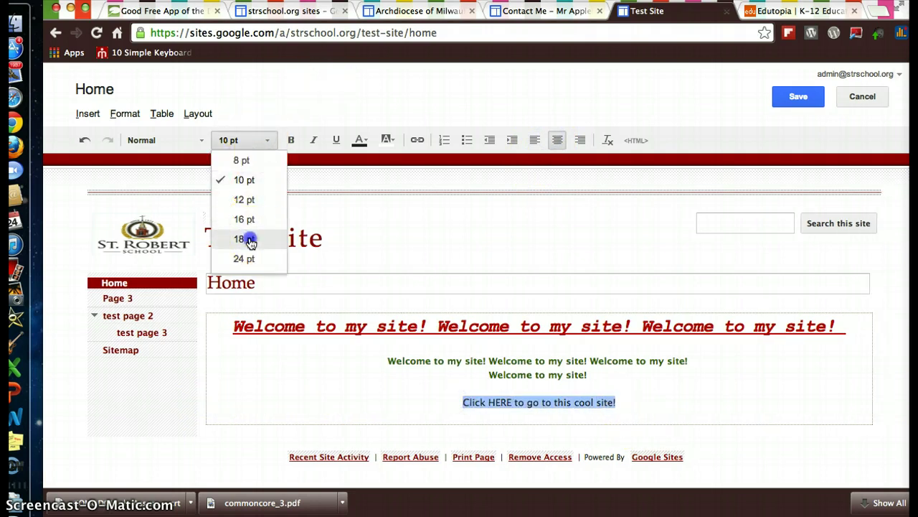
click(250, 239)
click(701, 406)
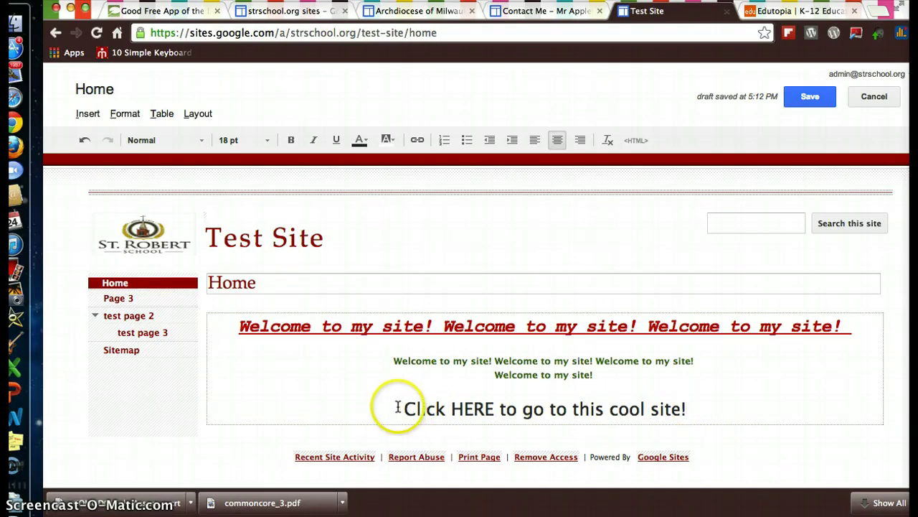
Save the Home page, look through Page 3, then go back to Home
click(811, 97)
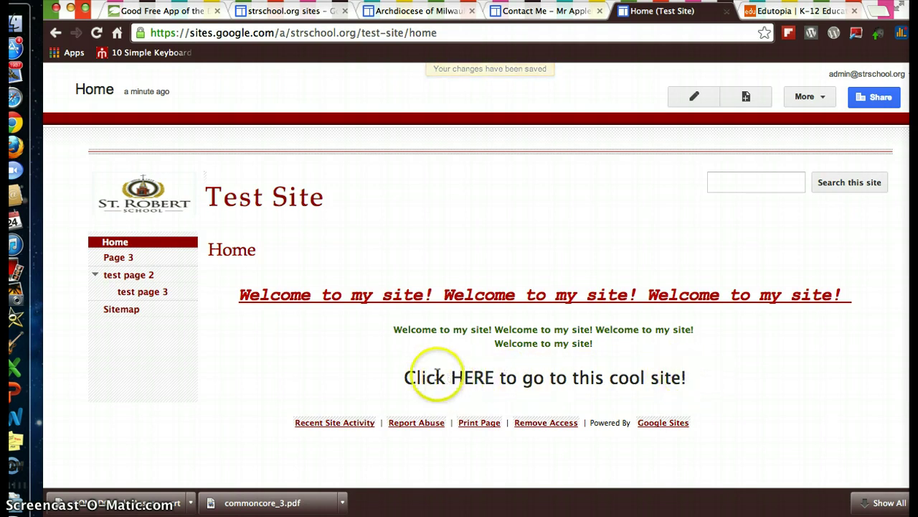
click(116, 260)
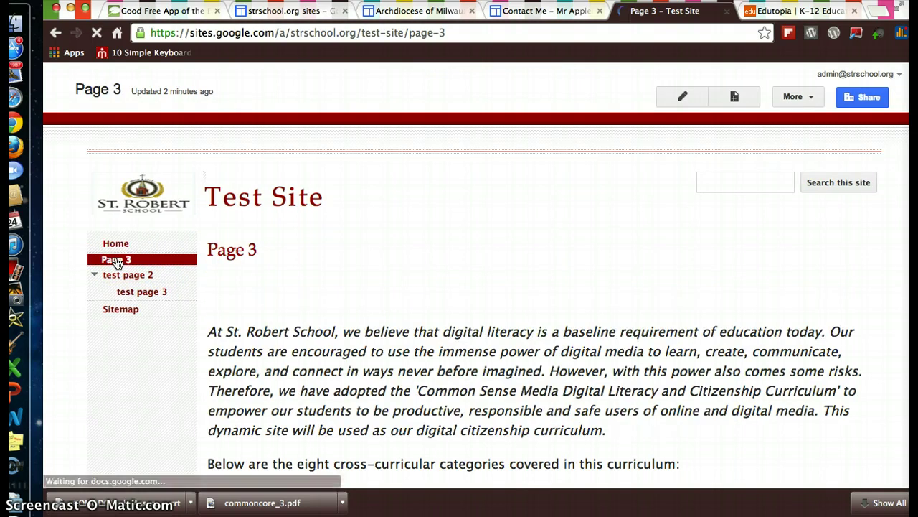
scroll(536, 324, down, 5)
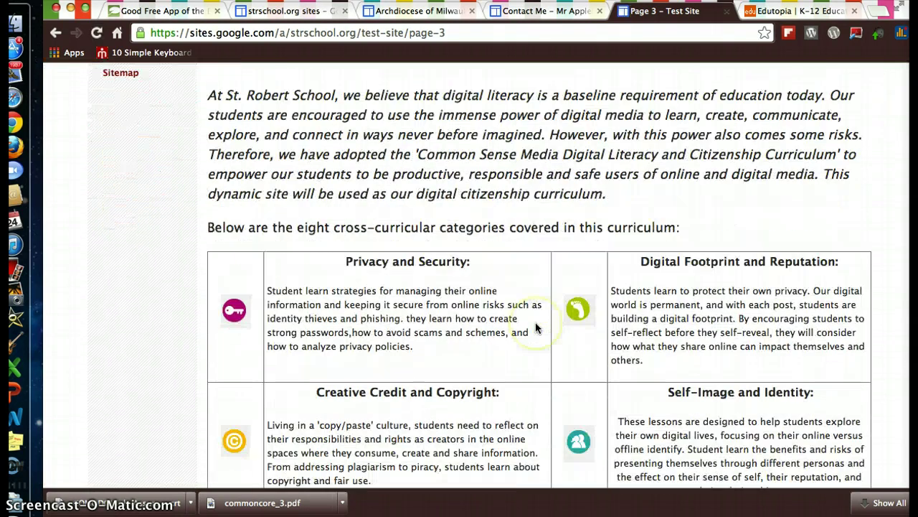
scroll(531, 324, up, 5)
scroll(534, 327, down, 9)
scroll(529, 328, up, 5)
scroll(529, 328, up, 4)
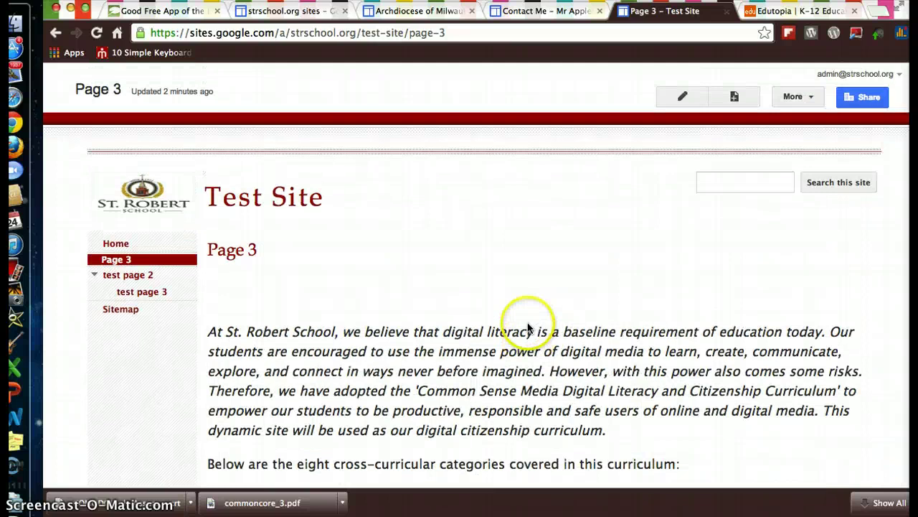
click(116, 245)
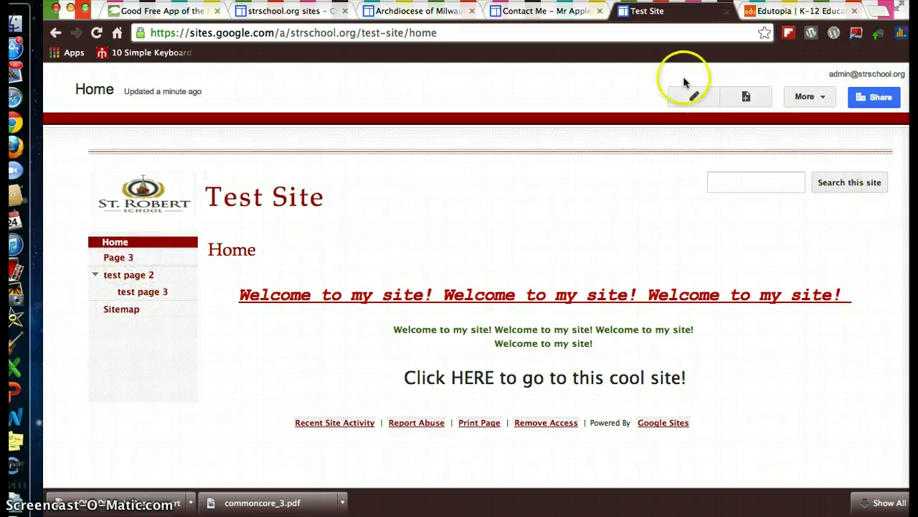
Replace 'this cool site' with 'our new cool stuff' in the Home line and select the line
click(694, 98)
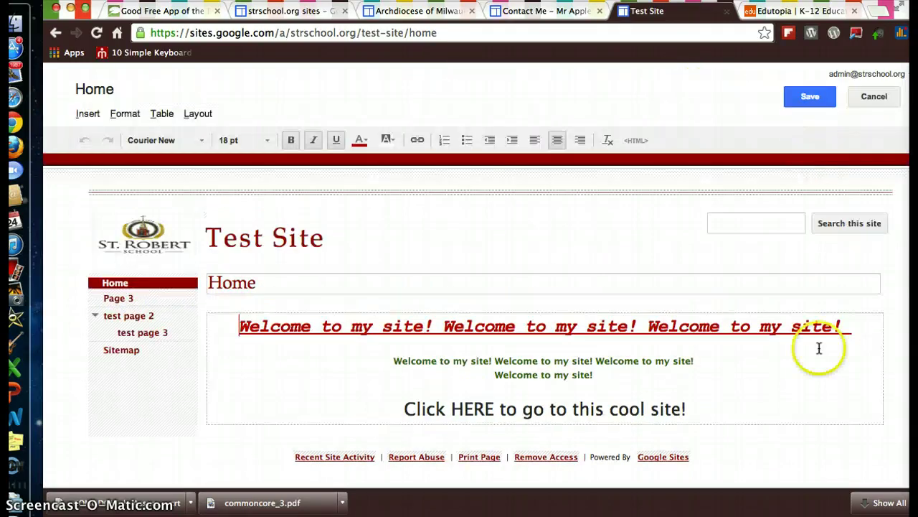
click(683, 408)
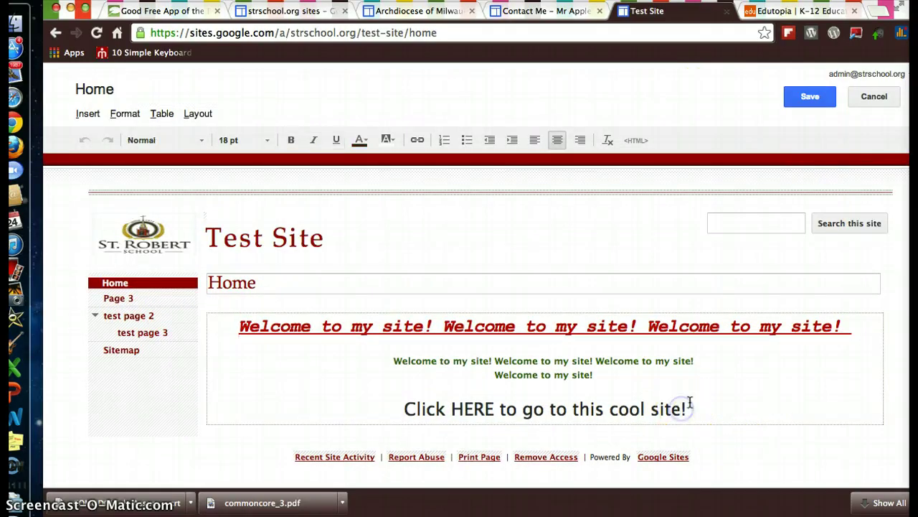
key(BackSpace)
key(BackSpace)
key(BackSpace)
key(BackSpace)
key(BackSpace)
key(BackSpace)
key(BackSpace)
key(BackSpace)
key(BackSpace)
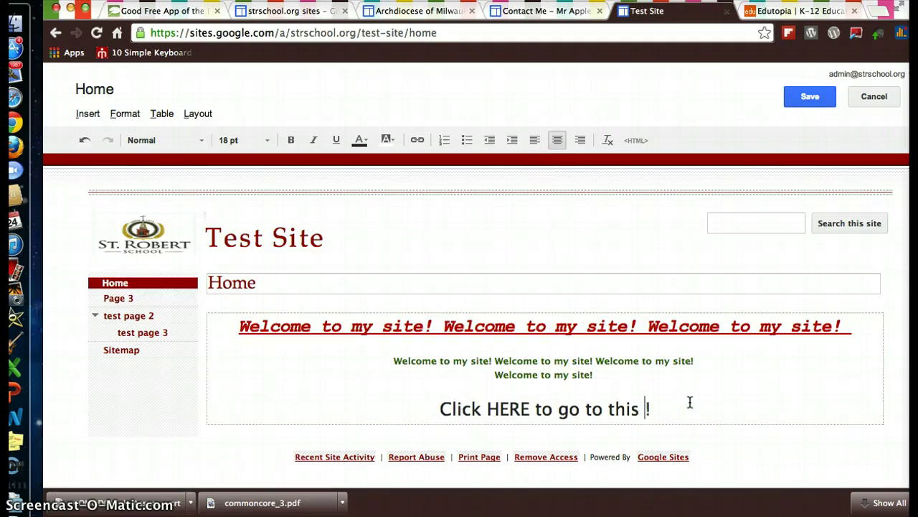
key(BackSpace)
key(BackSpace)
key(BackSpace)
key(BackSpace)
key(BackSpace)
text(our n)
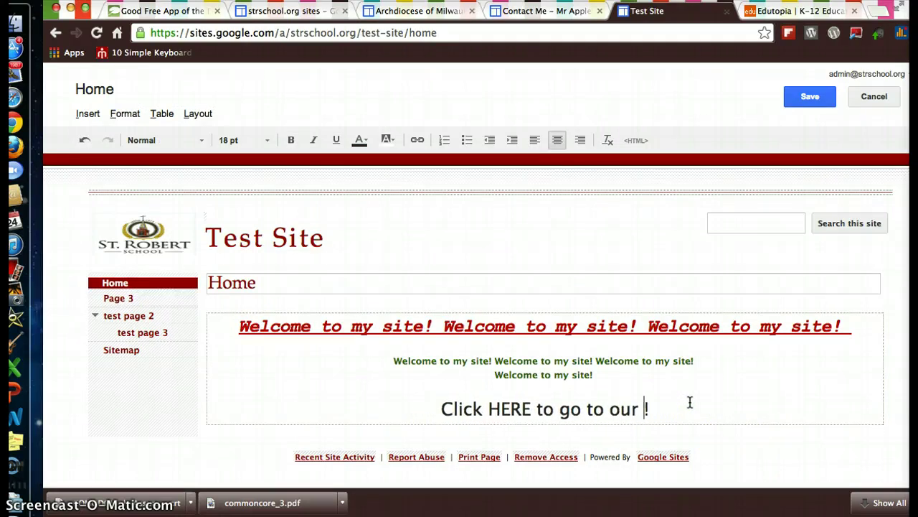
text(ew)
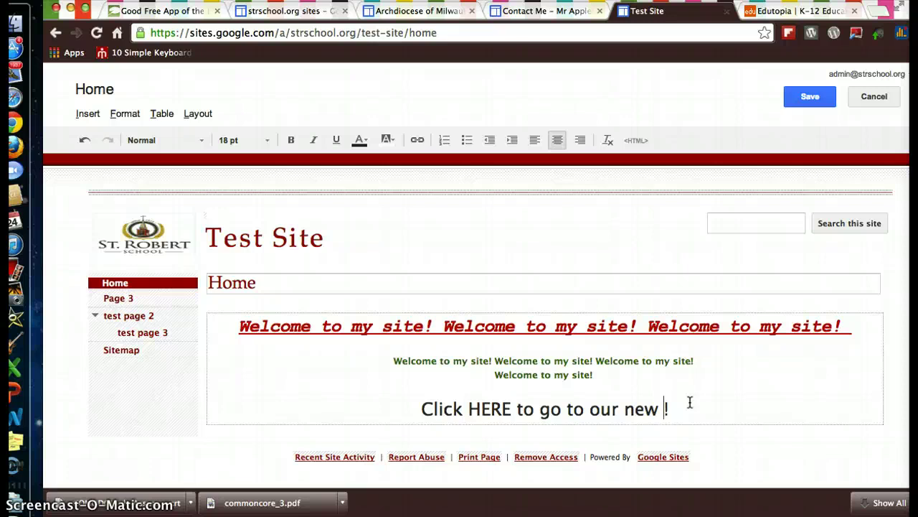
text(cool stuff)
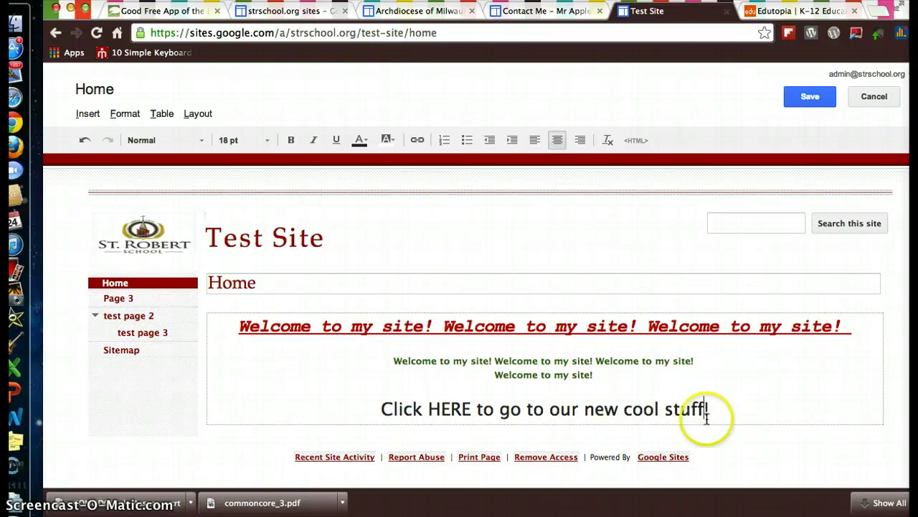
drag(710, 409, 381, 400)
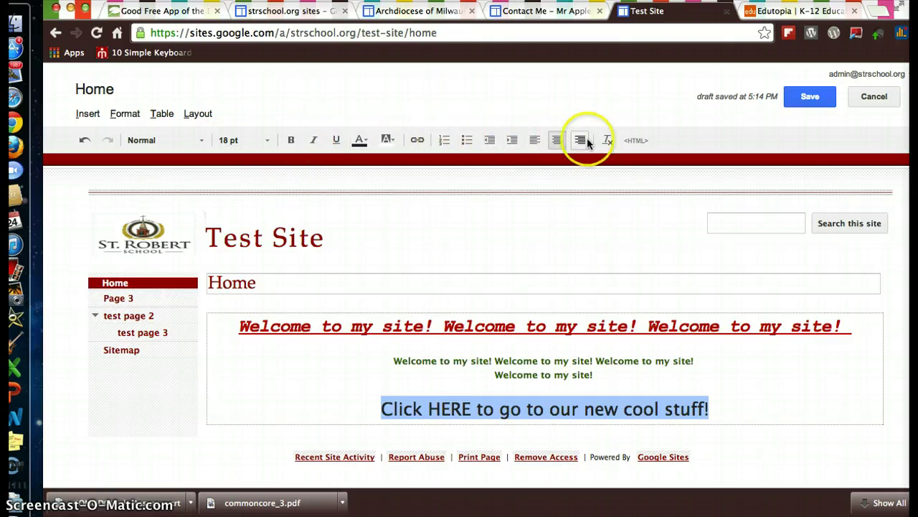
Link the selected 'Click HERE to go to our new cool stuff!' line to the site page Page 3
click(418, 142)
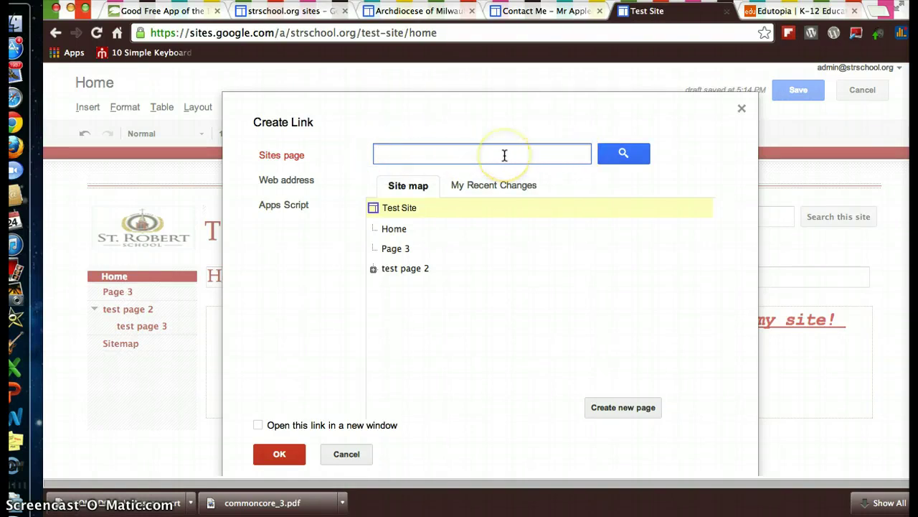
click(440, 154)
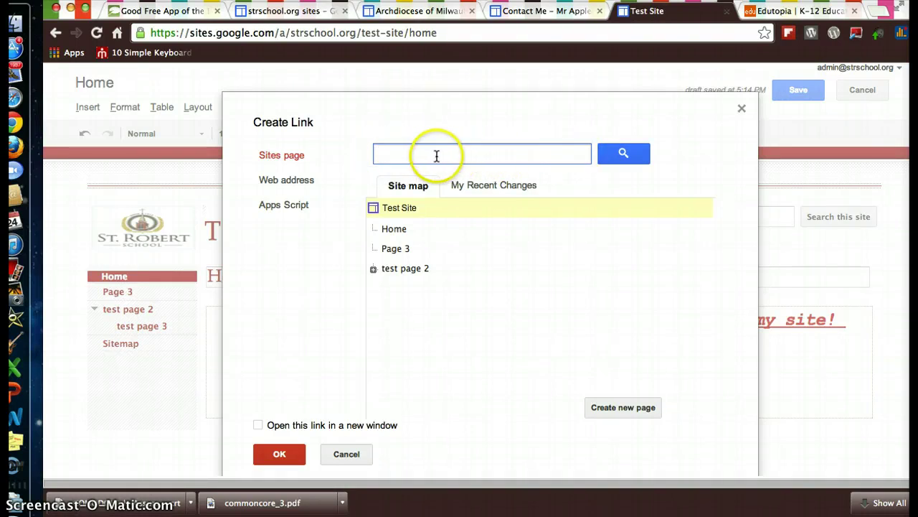
click(325, 165)
click(292, 164)
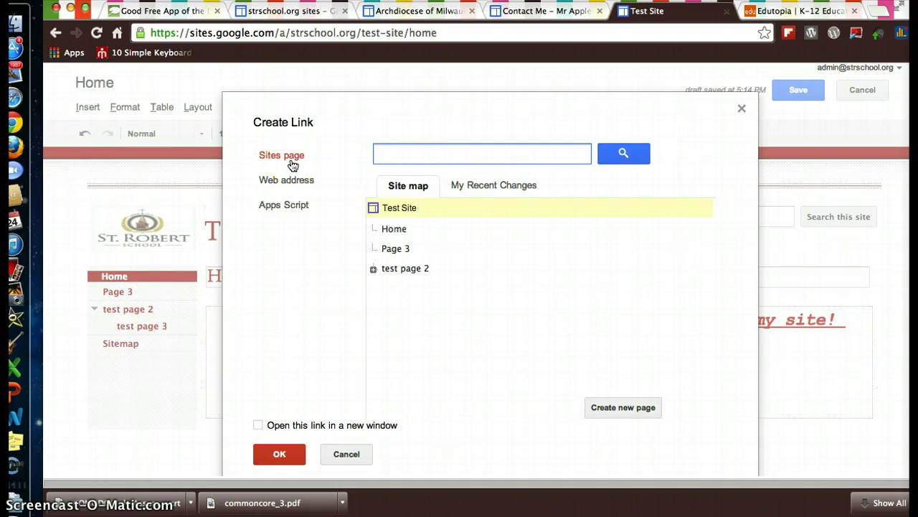
click(390, 251)
click(453, 250)
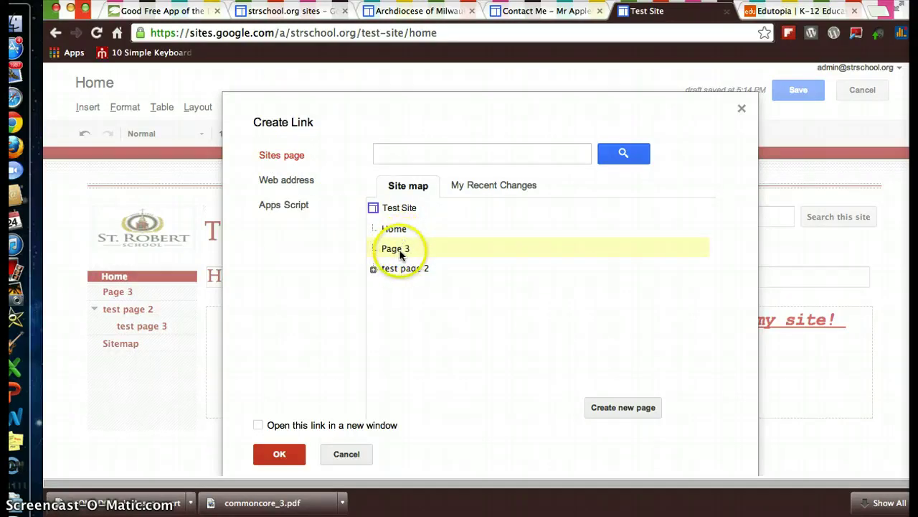
click(277, 453)
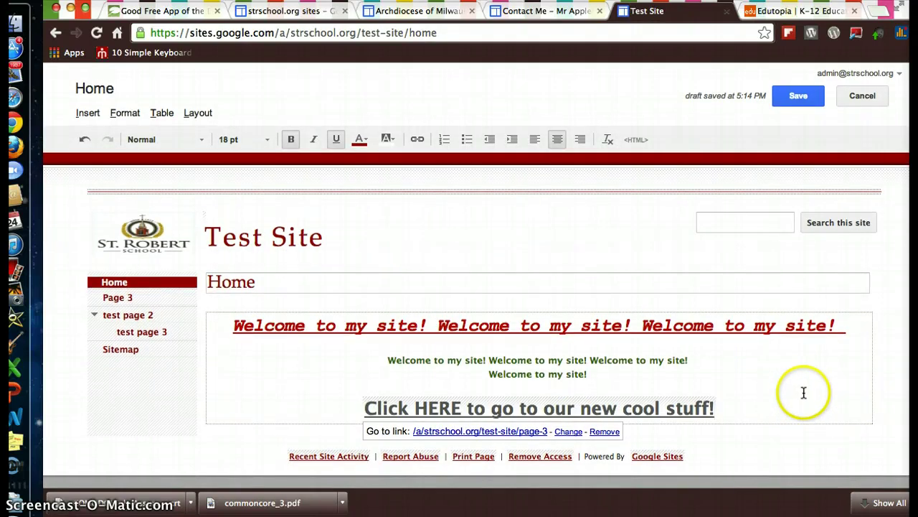
Save Home, follow the Click HERE link to Page 3, then return to Home
scroll(655, 424, left, 1)
scroll(654, 423, right, 1)
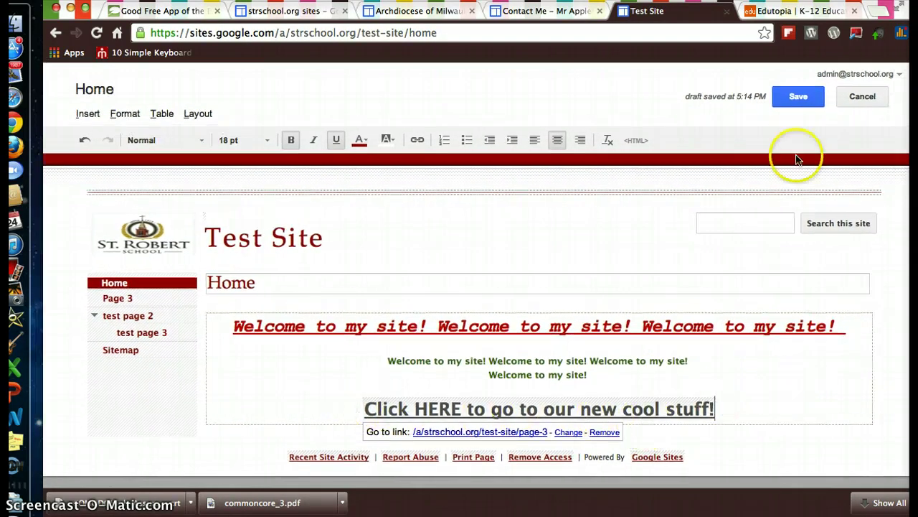
click(798, 99)
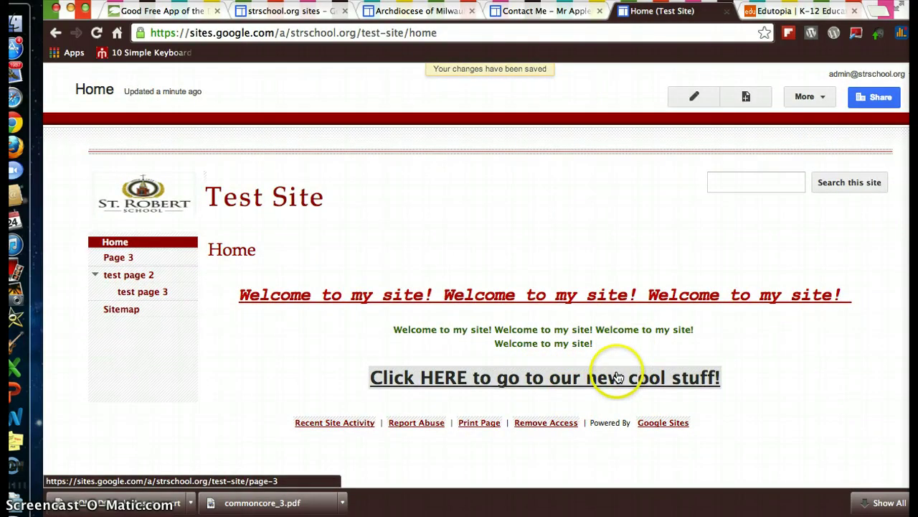
click(607, 378)
scroll(547, 334, down, 3)
scroll(546, 337, up, 3)
scroll(547, 337, up, 1)
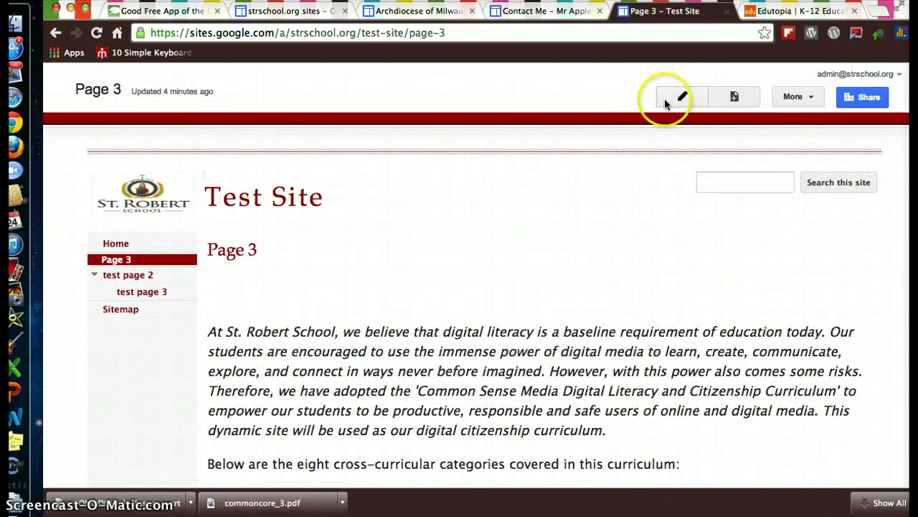
click(116, 244)
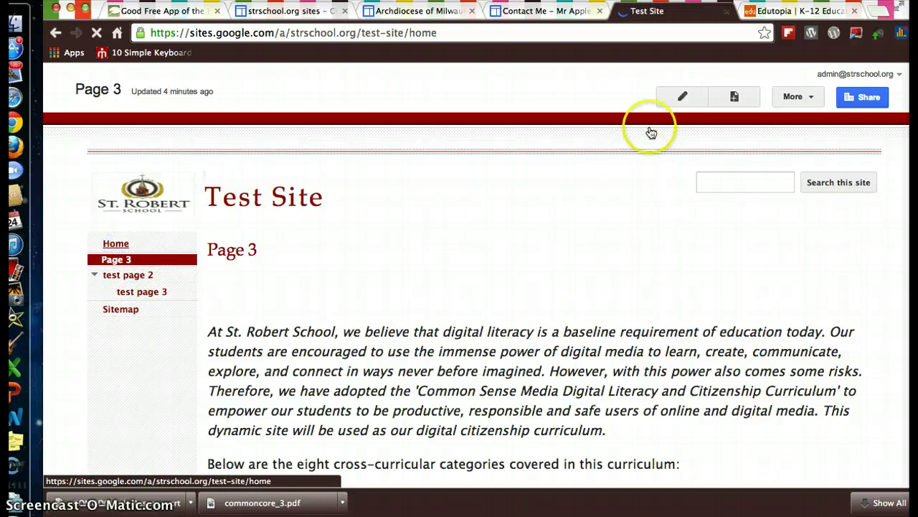
click(809, 11)
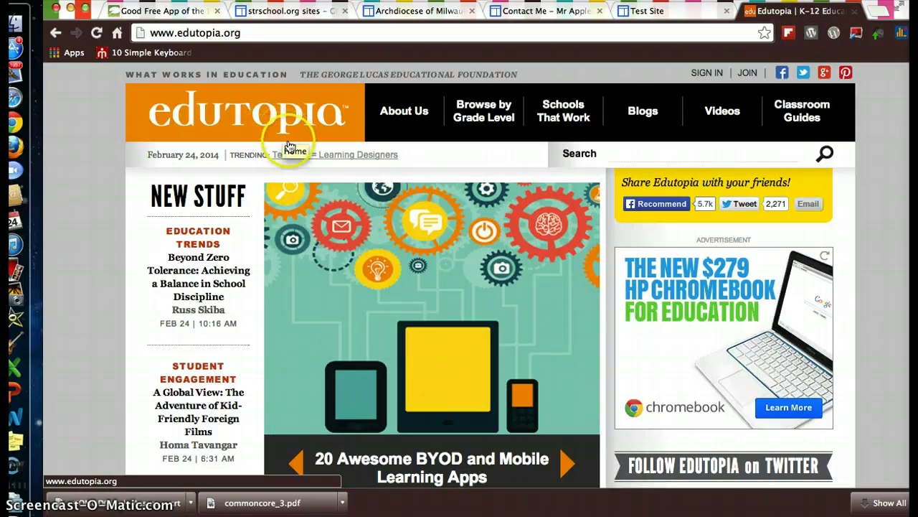
scroll(410, 221, down, 3)
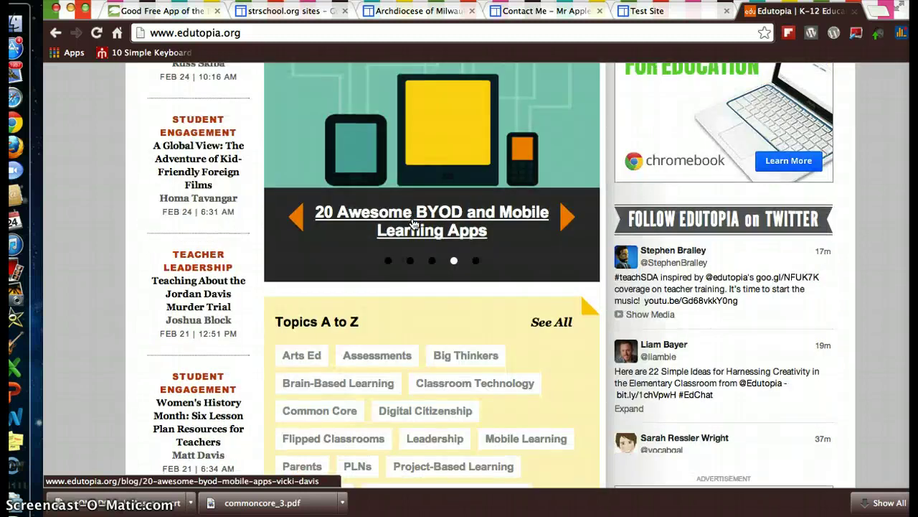
scroll(413, 222, up, 3)
scroll(411, 224, down, 2)
scroll(415, 221, up, 2)
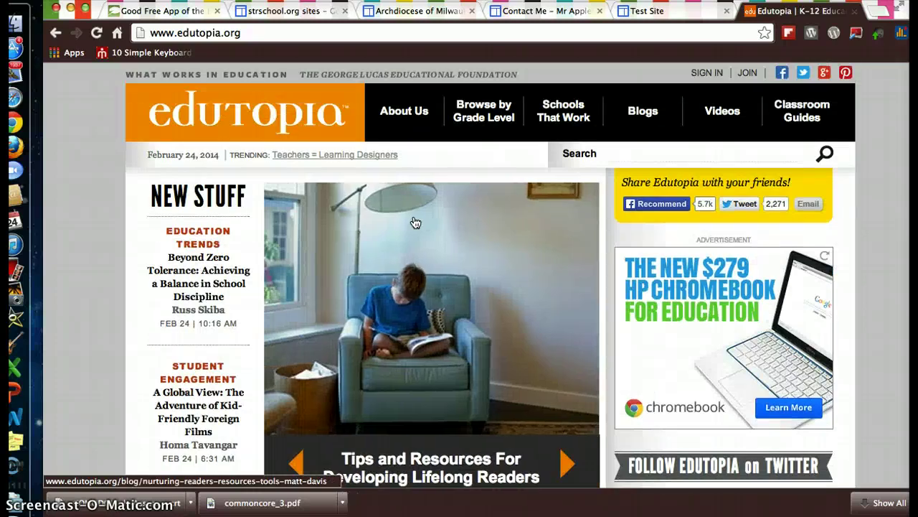
click(441, 183)
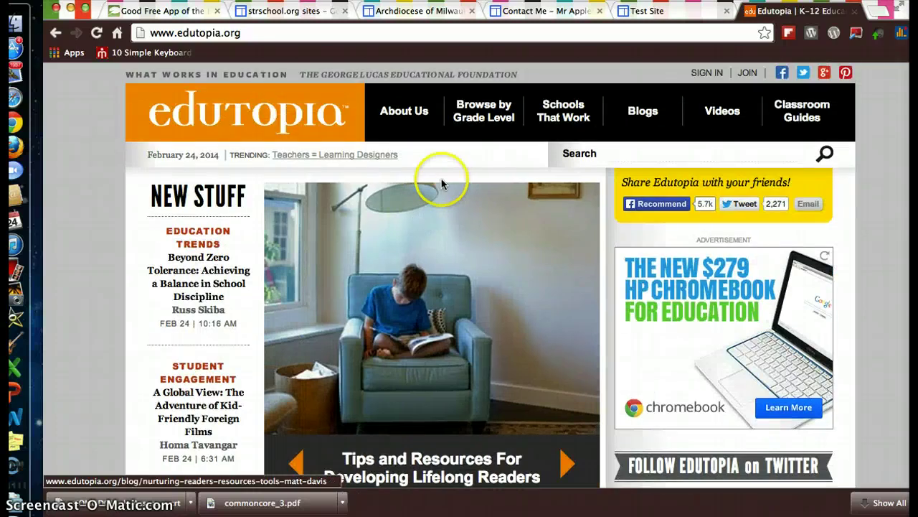
Reopen the Test Site Home page for editing and select the Click HERE line to show its Page 3 link
click(649, 11)
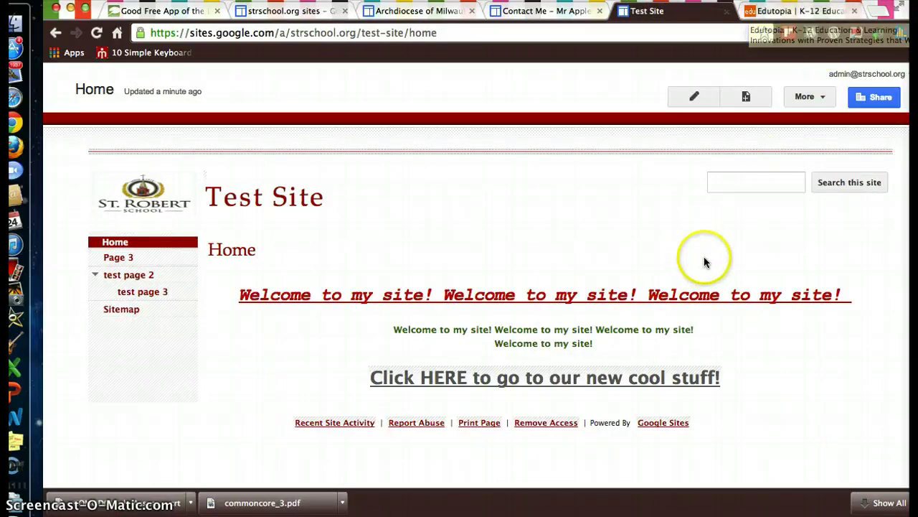
click(691, 99)
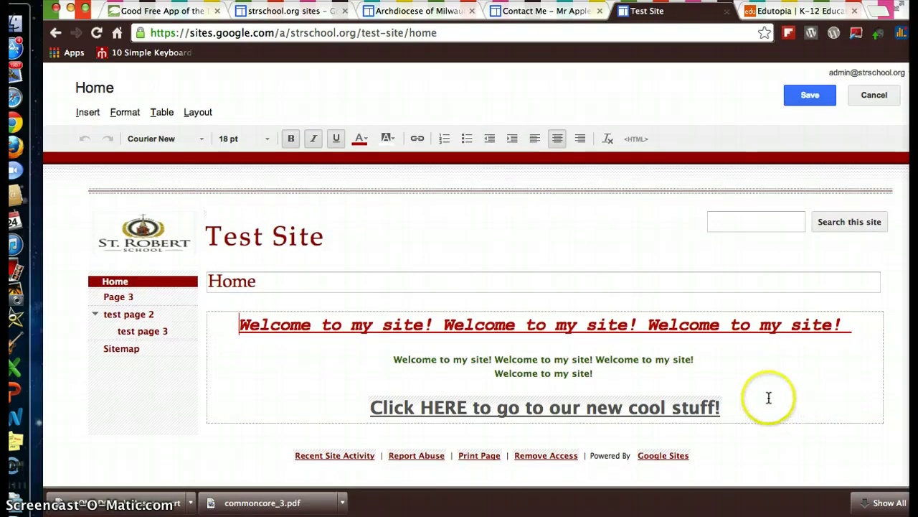
triple_click(714, 408)
drag(371, 409, 728, 409)
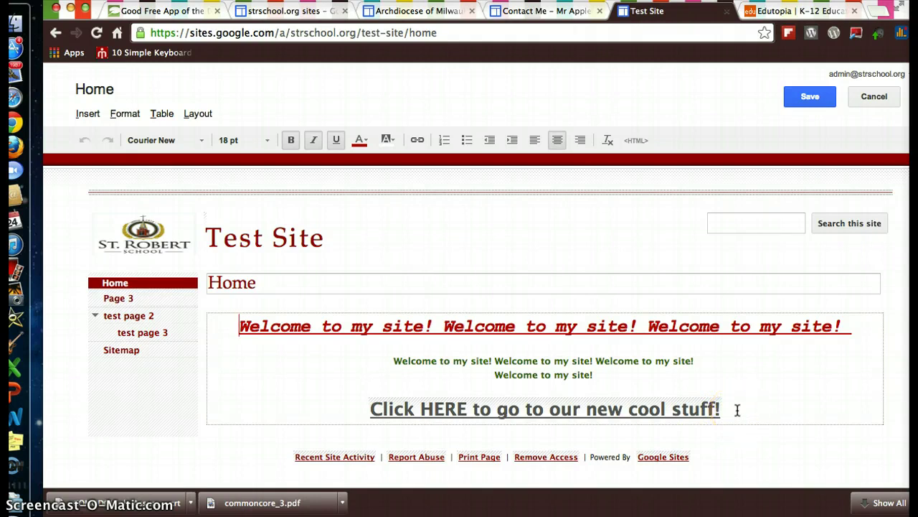
drag(737, 410, 377, 409)
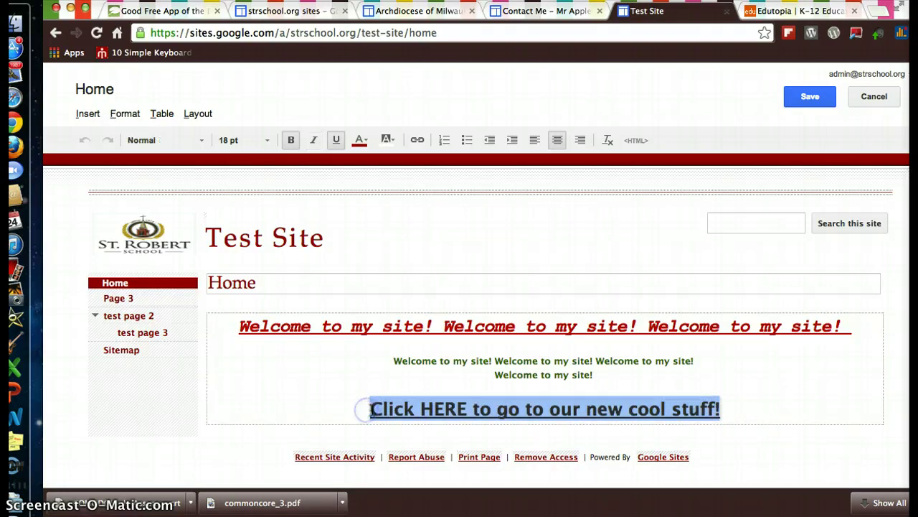
triple_click(700, 415)
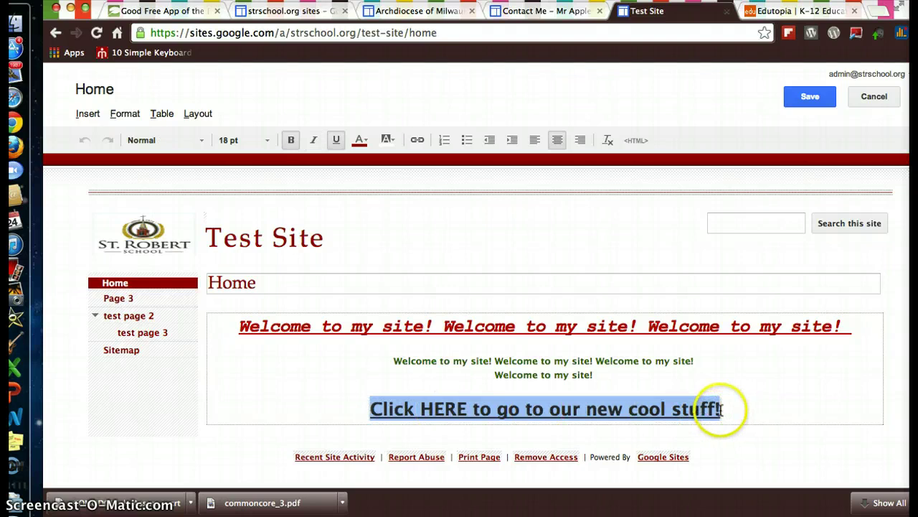
key(Right)
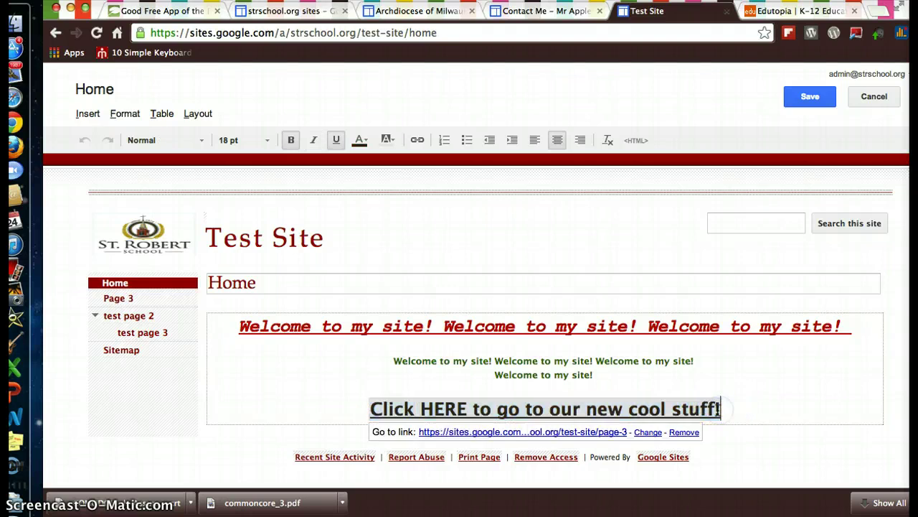
Remove the Page 3 link and change 'our new cool stuff' to 'this great site'
click(679, 434)
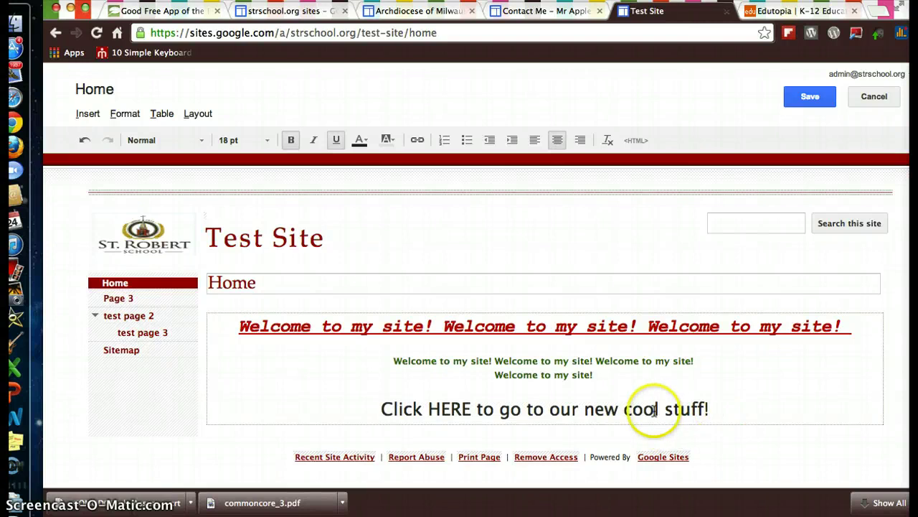
drag(709, 409, 395, 409)
key(BackSpace)
text(!)
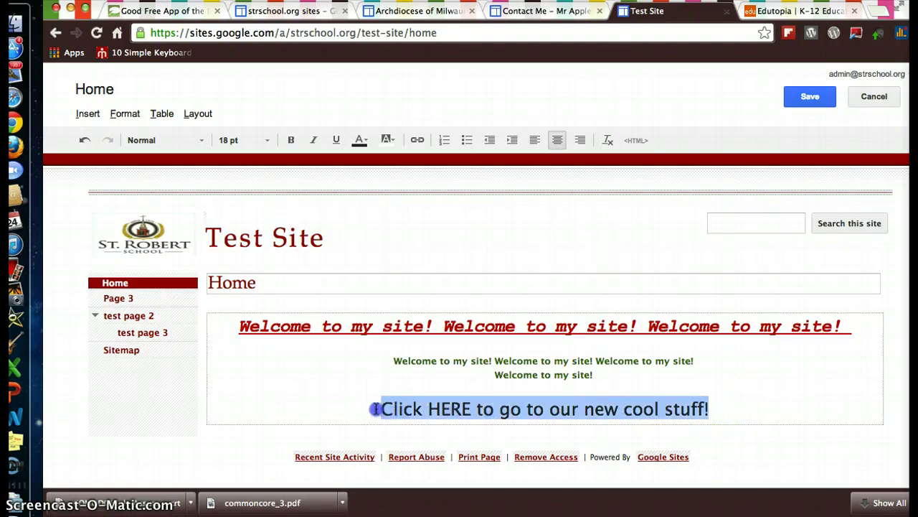
click(767, 408)
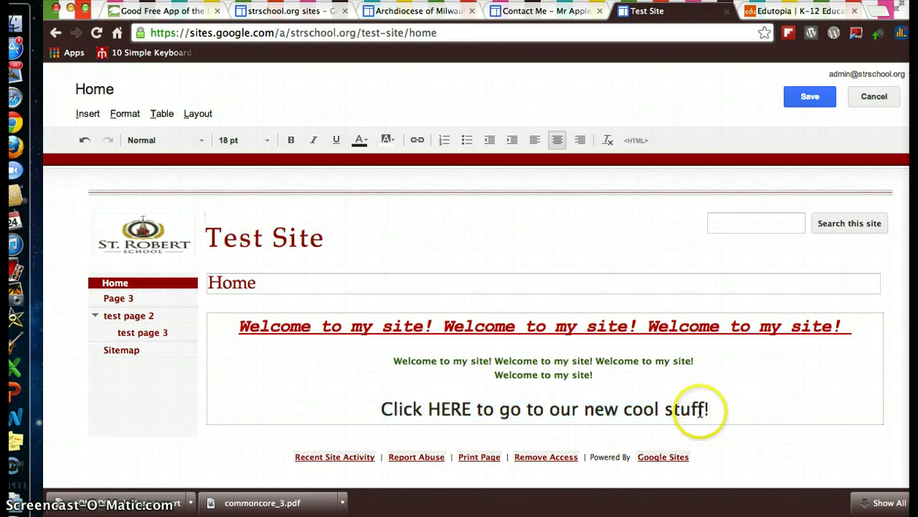
drag(697, 410, 554, 405)
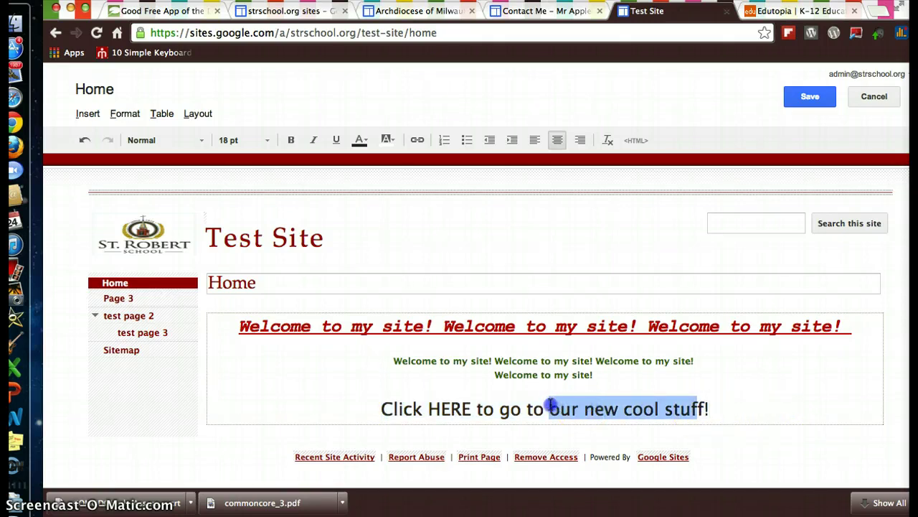
text(this great f)
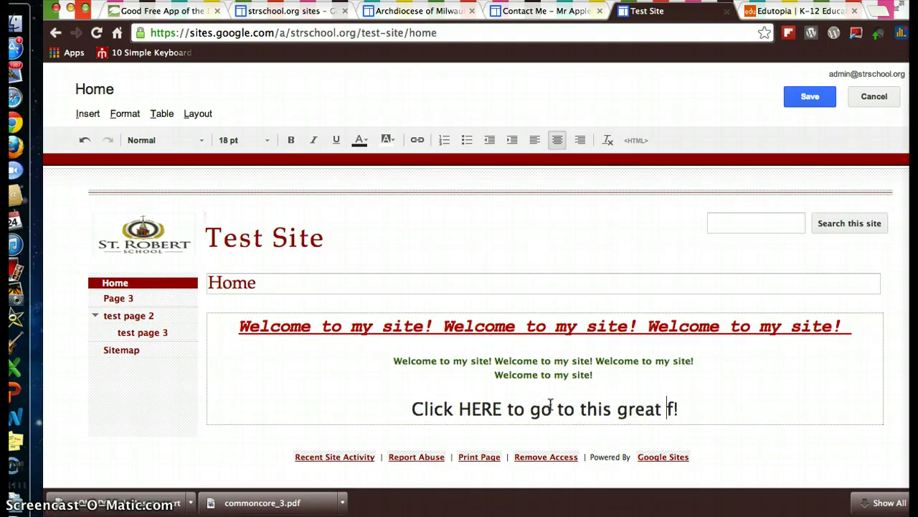
text(site!)
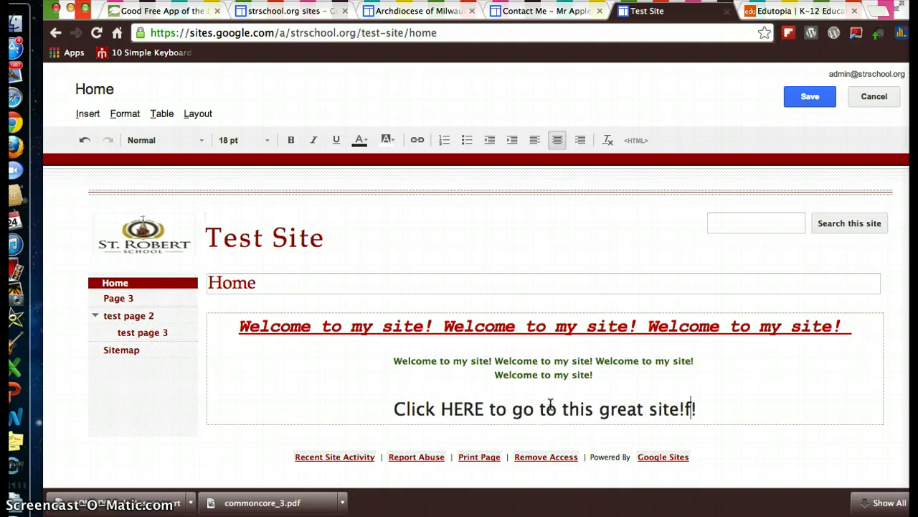
key(BackSpace)
key(BackSpace)
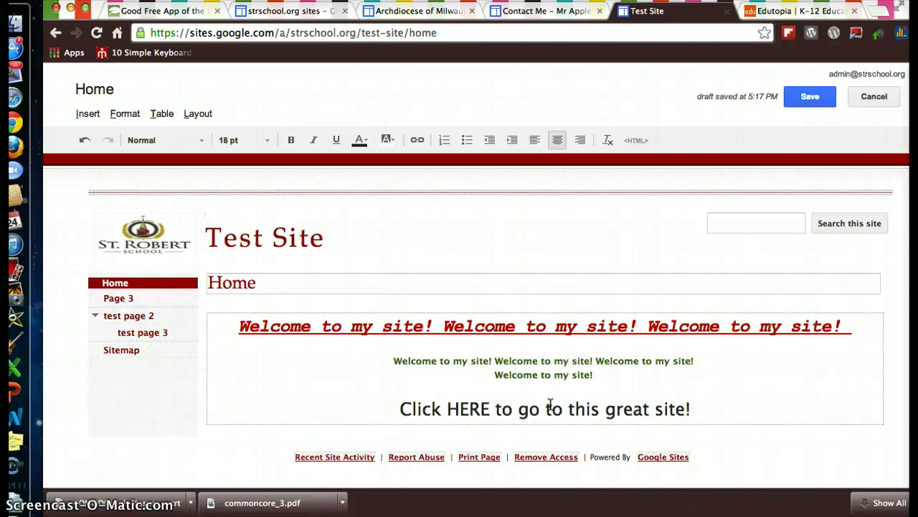
drag(701, 413, 390, 416)
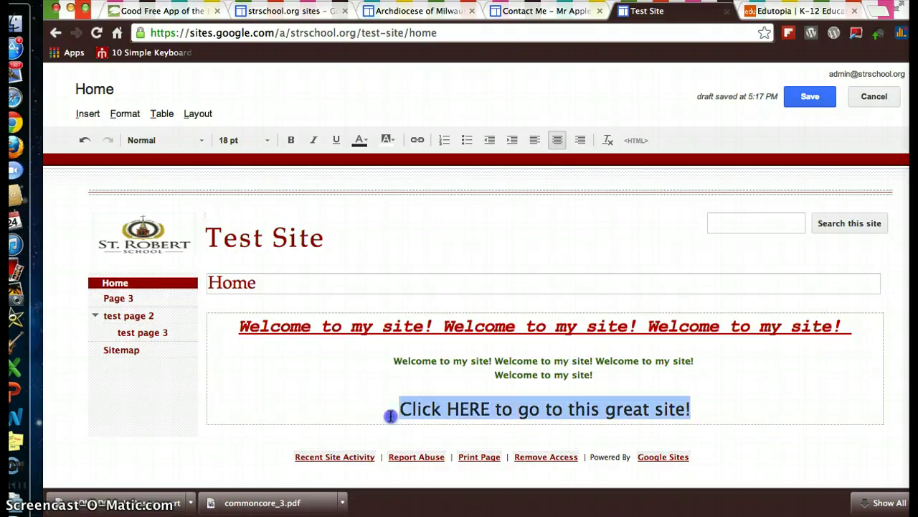
double_click(472, 412)
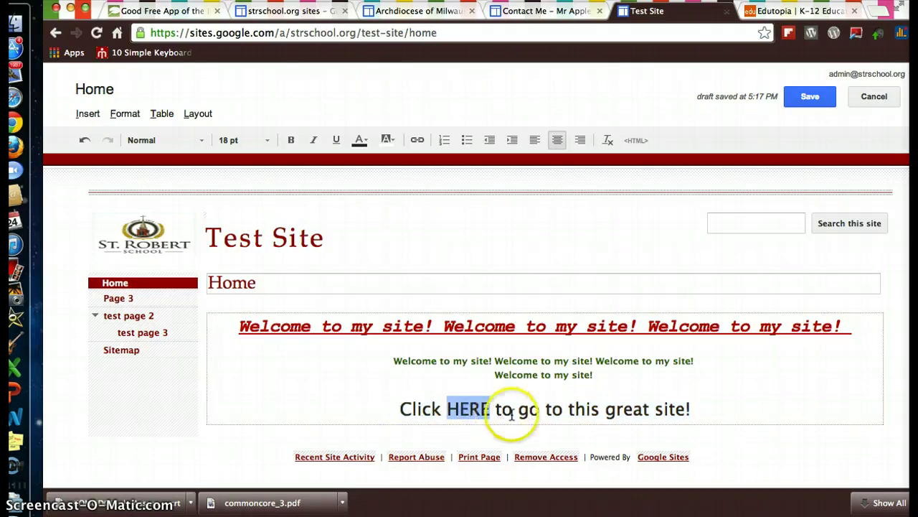
click(417, 141)
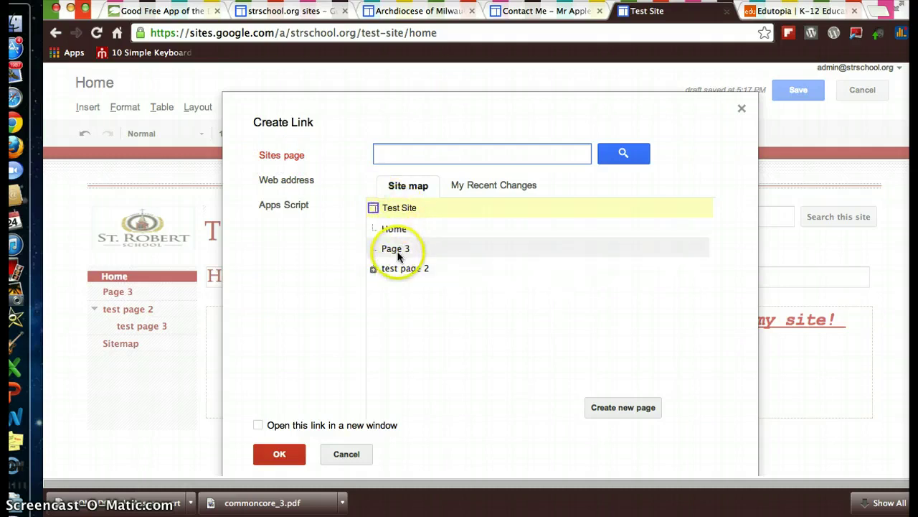
click(270, 185)
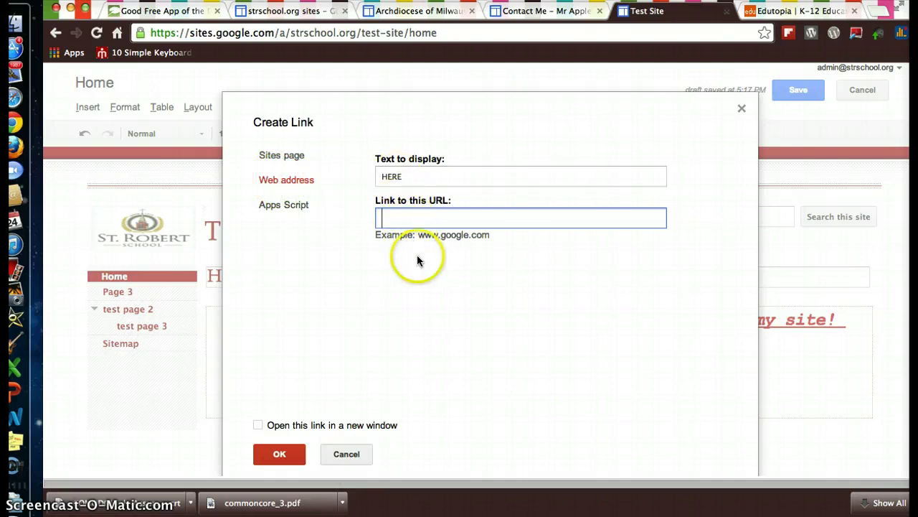
click(347, 453)
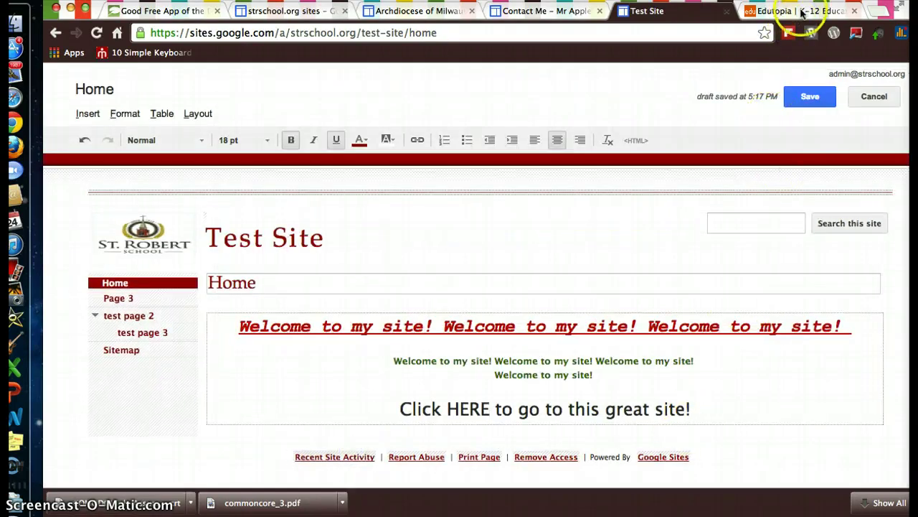
click(801, 10)
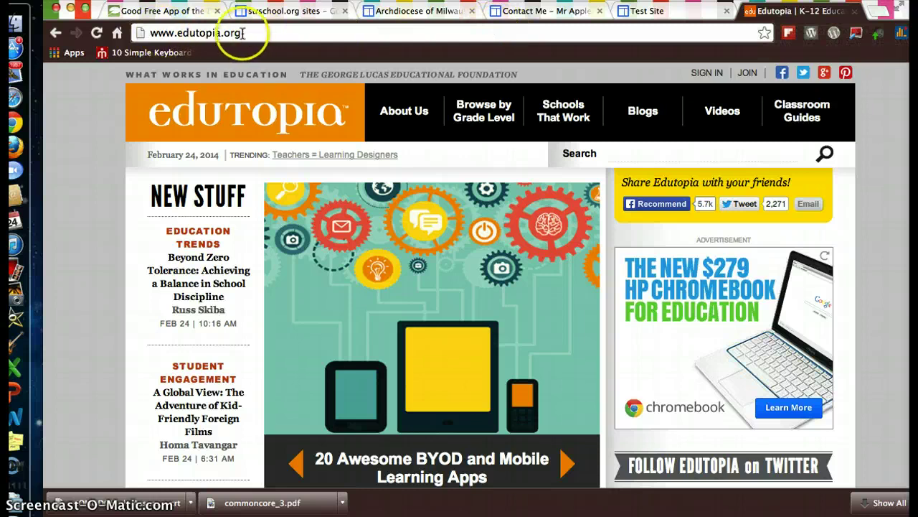
click(194, 33)
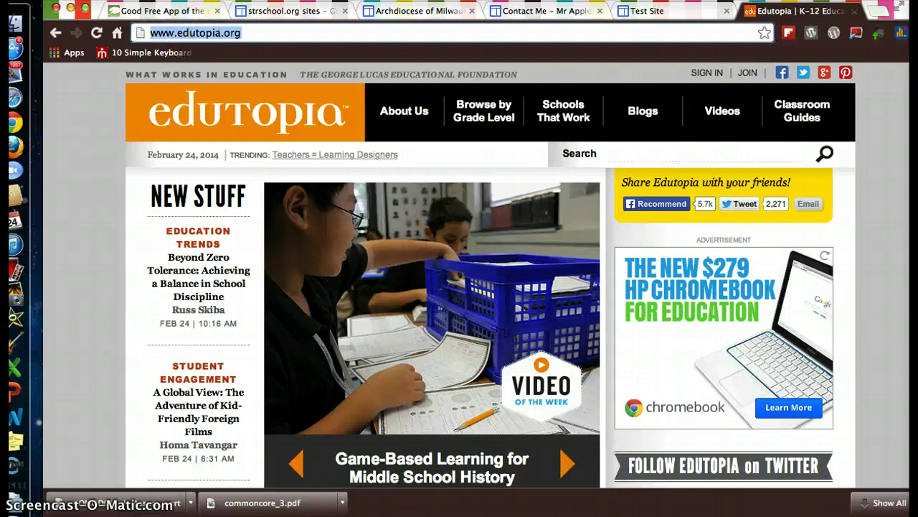
right_click(194, 33)
click(194, 51)
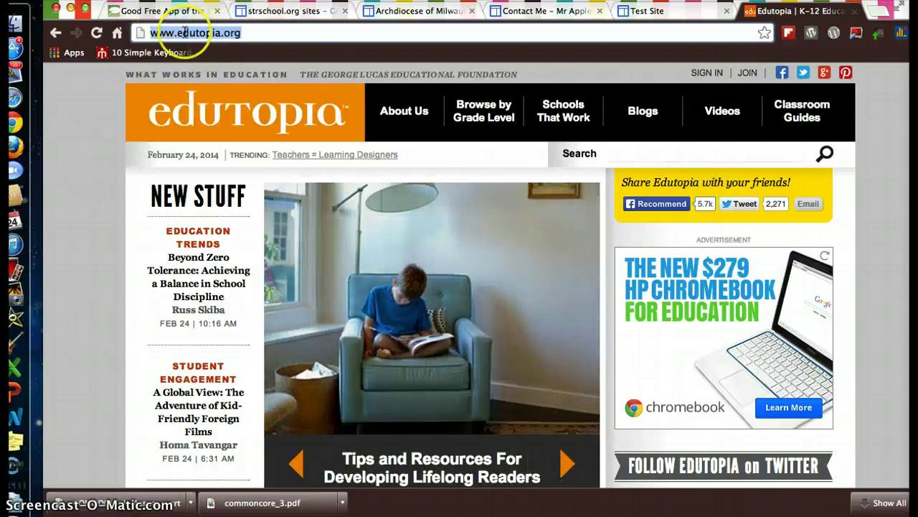
click(637, 11)
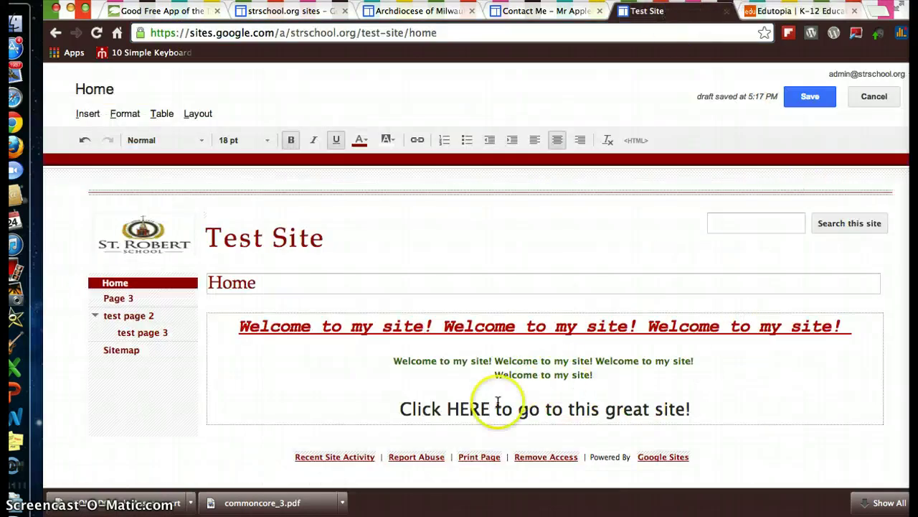
double_click(469, 406)
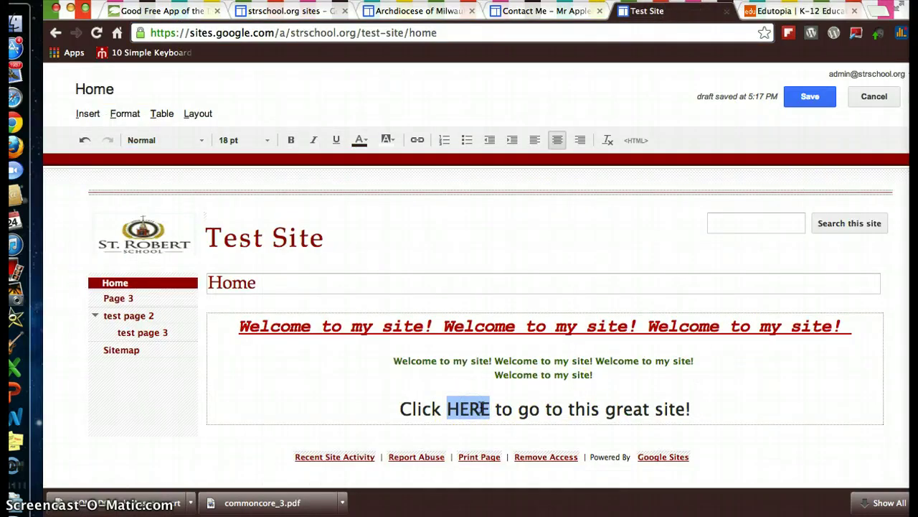
click(417, 140)
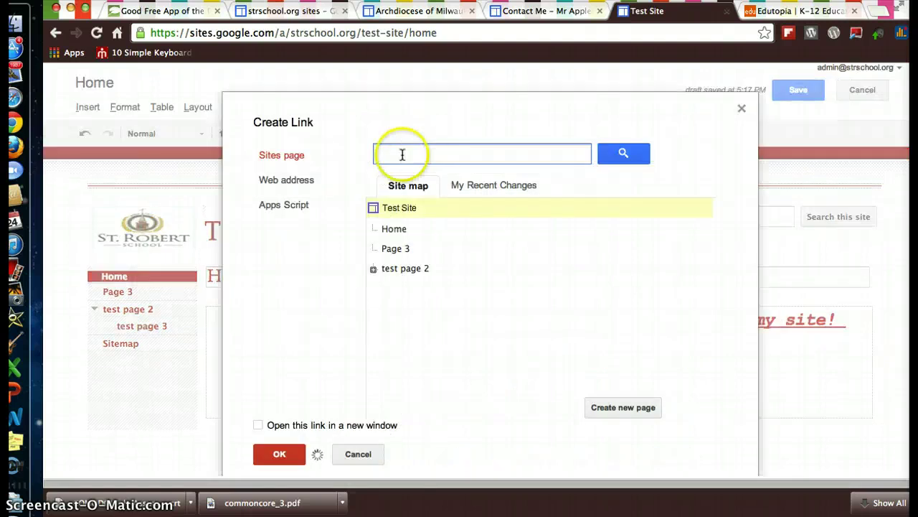
click(290, 183)
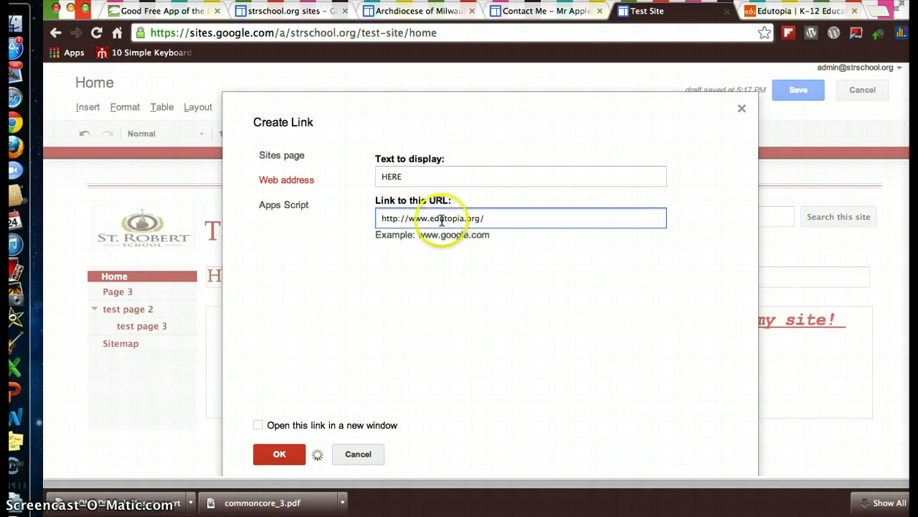
click(490, 219)
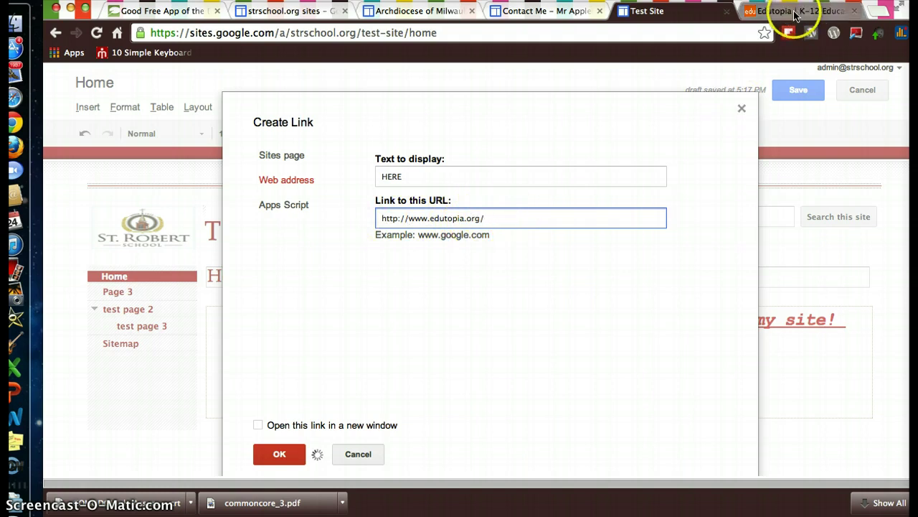
click(267, 463)
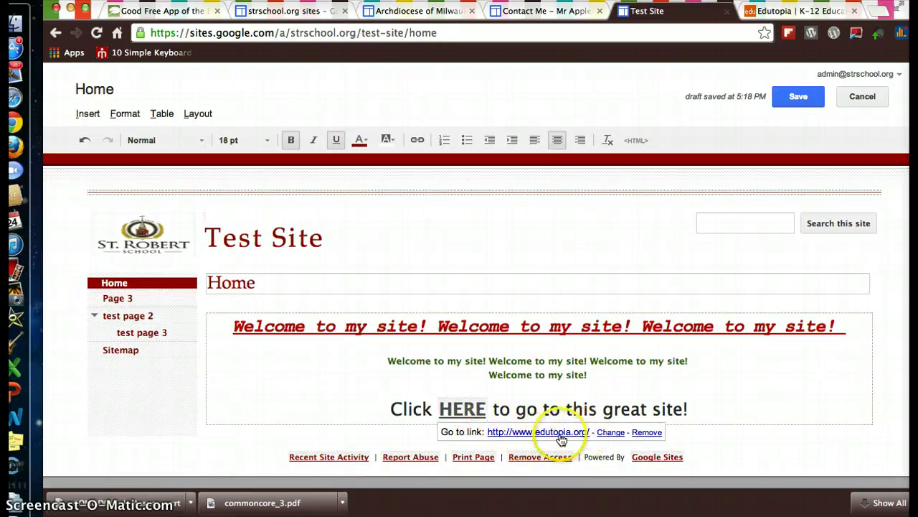
click(800, 96)
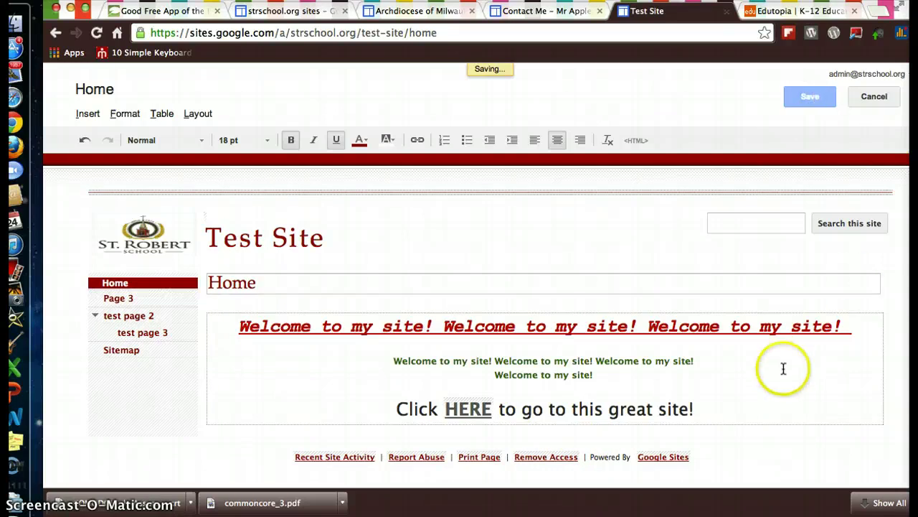
click(476, 386)
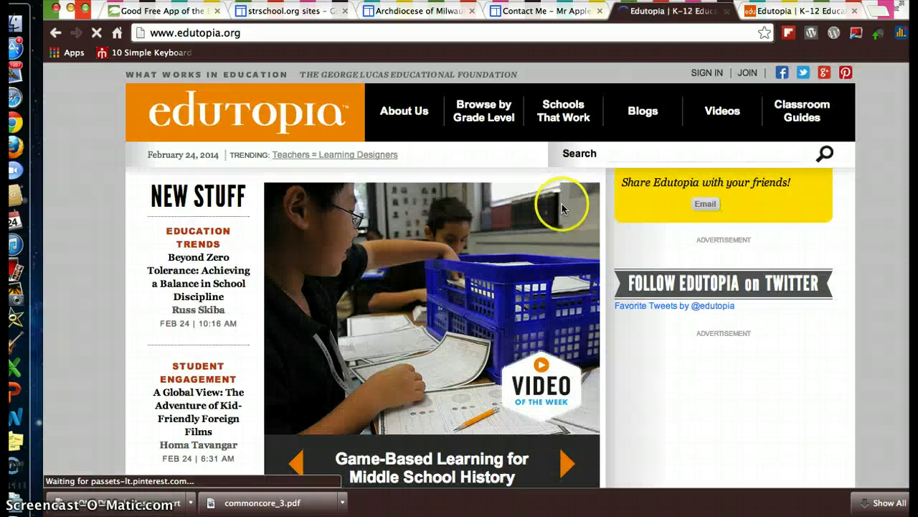
click(568, 209)
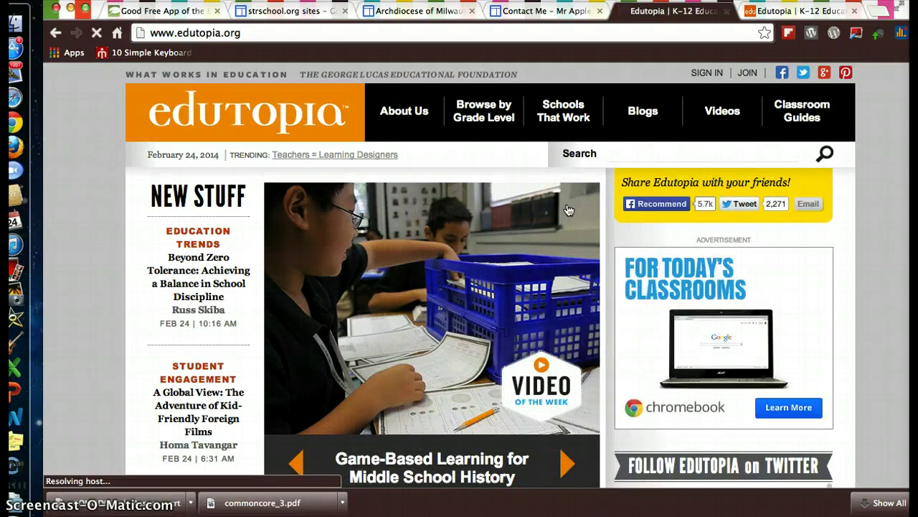